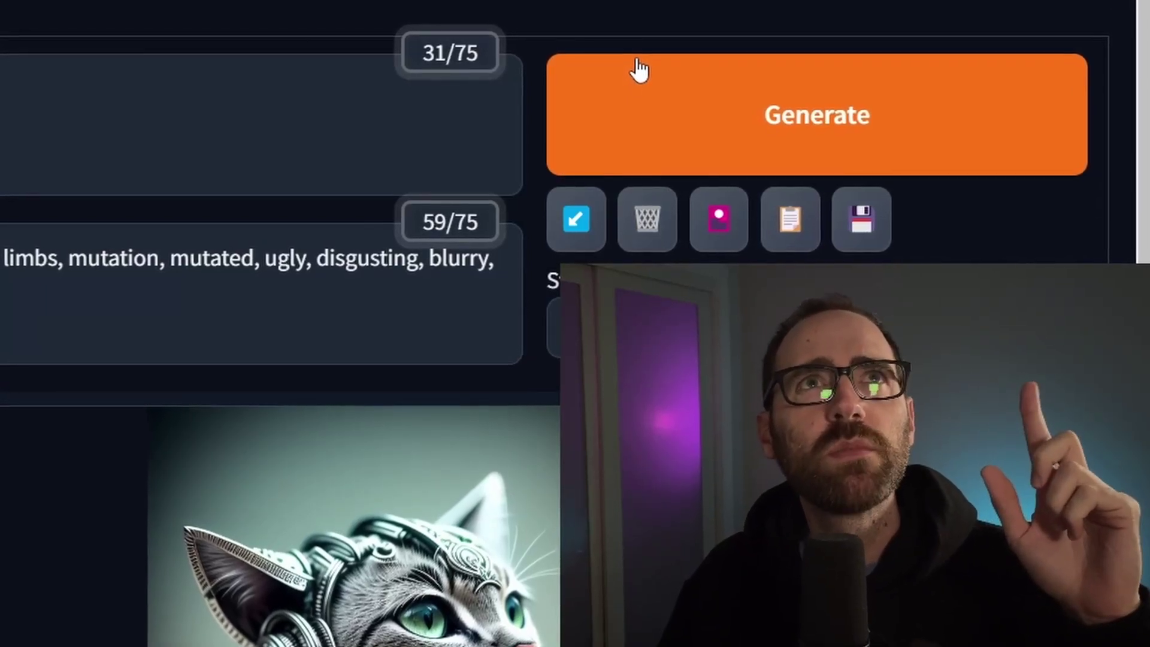
Step: Bring up the Generate forever / Cancel generate forever context menu on the Generate button
right_click(640, 67)
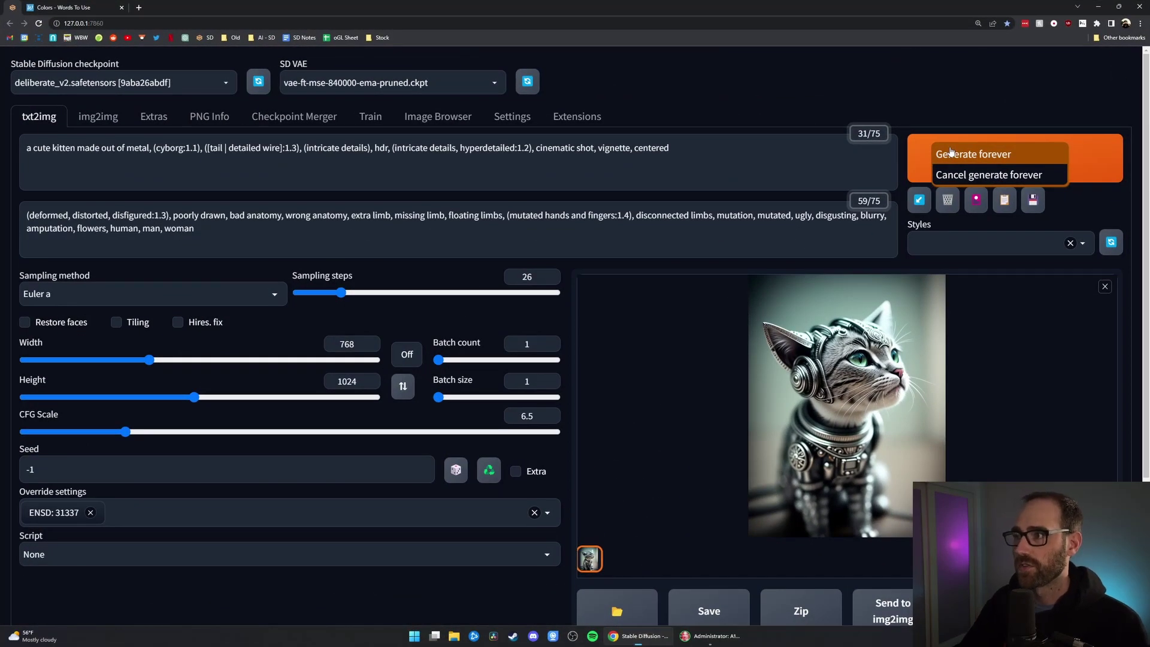
Step: Run Generate forever for cyborg-kitten variations at 768×1024, then choose Cancel generate forever
left_click(951, 153)
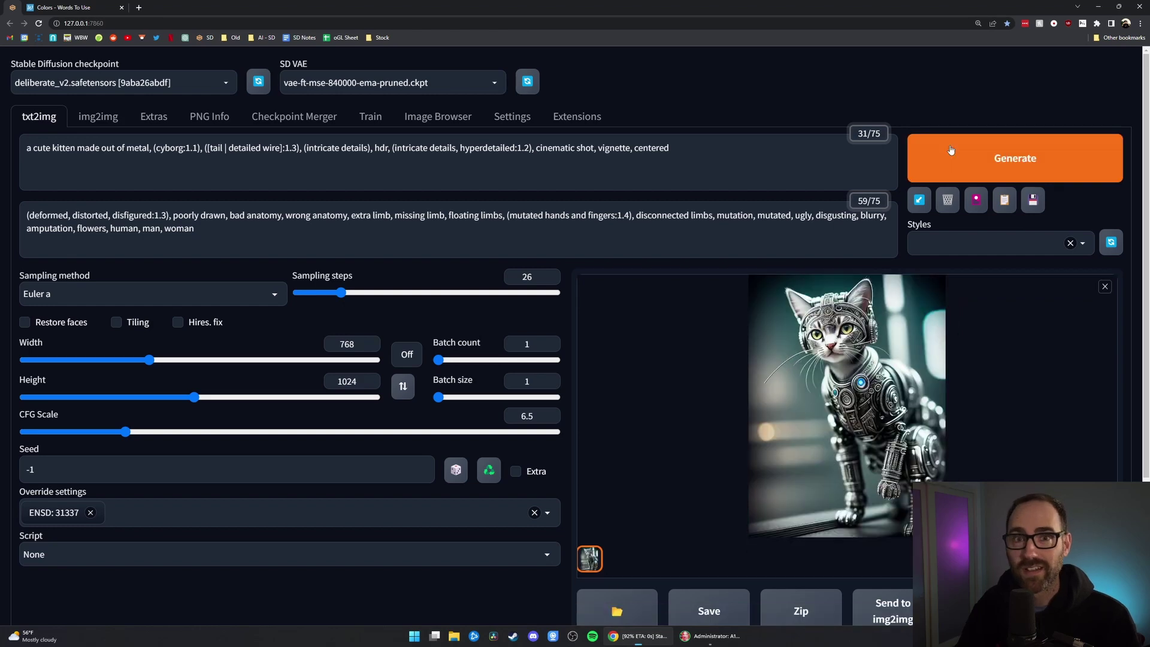
left_click(950, 149)
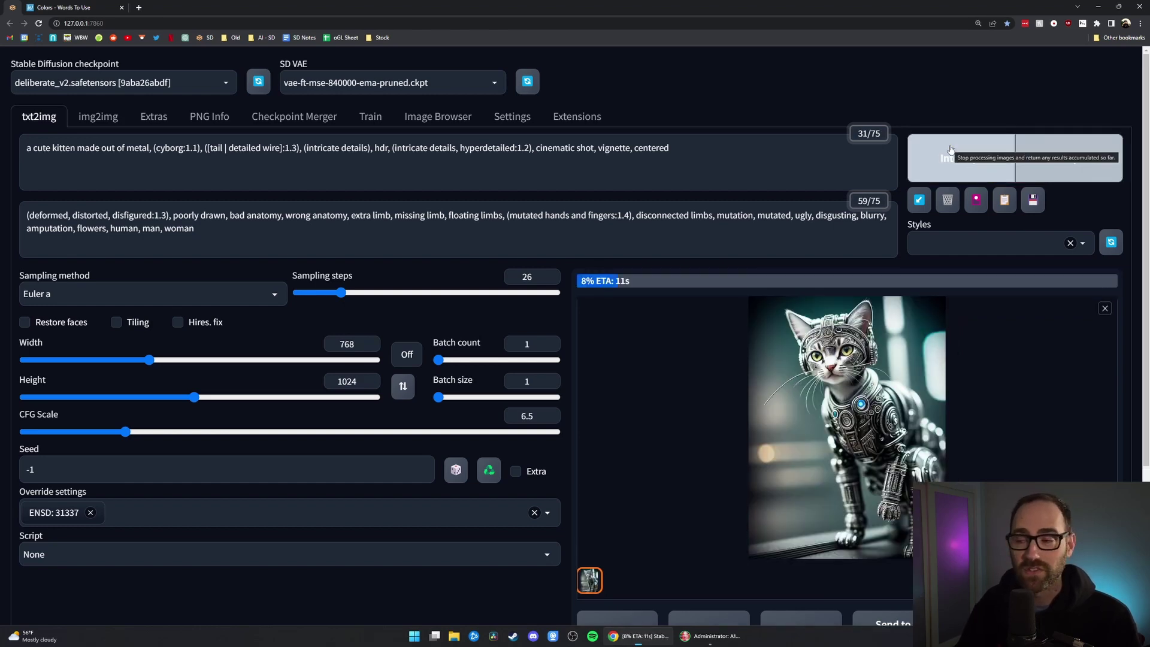
right_click(951, 152)
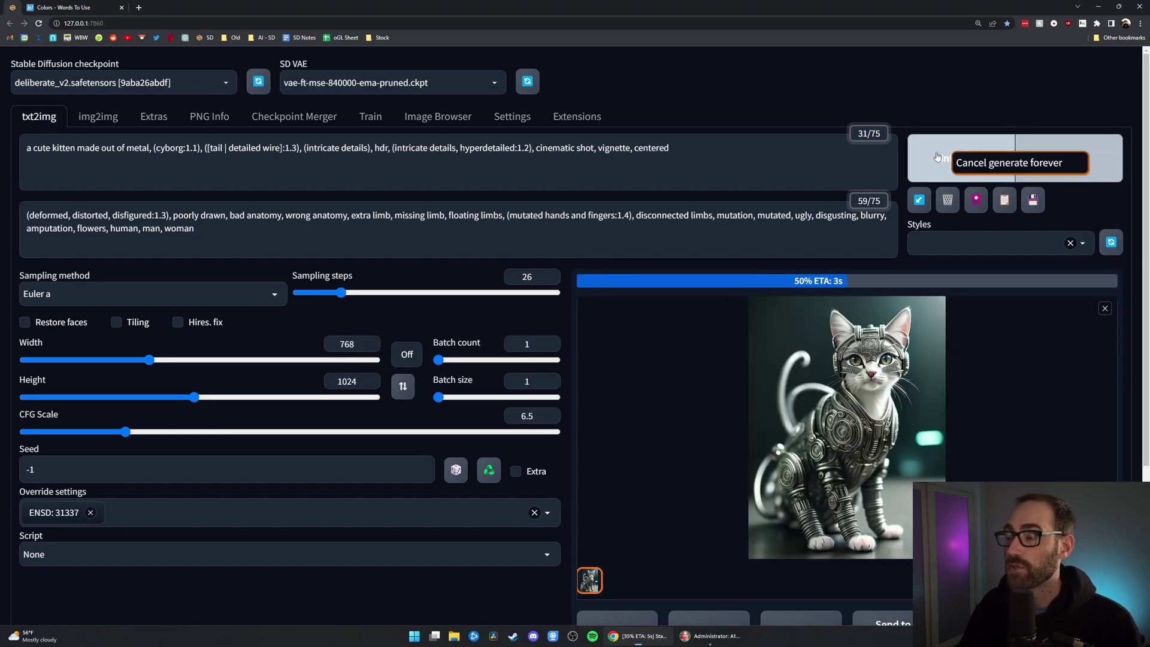
left_click(970, 164)
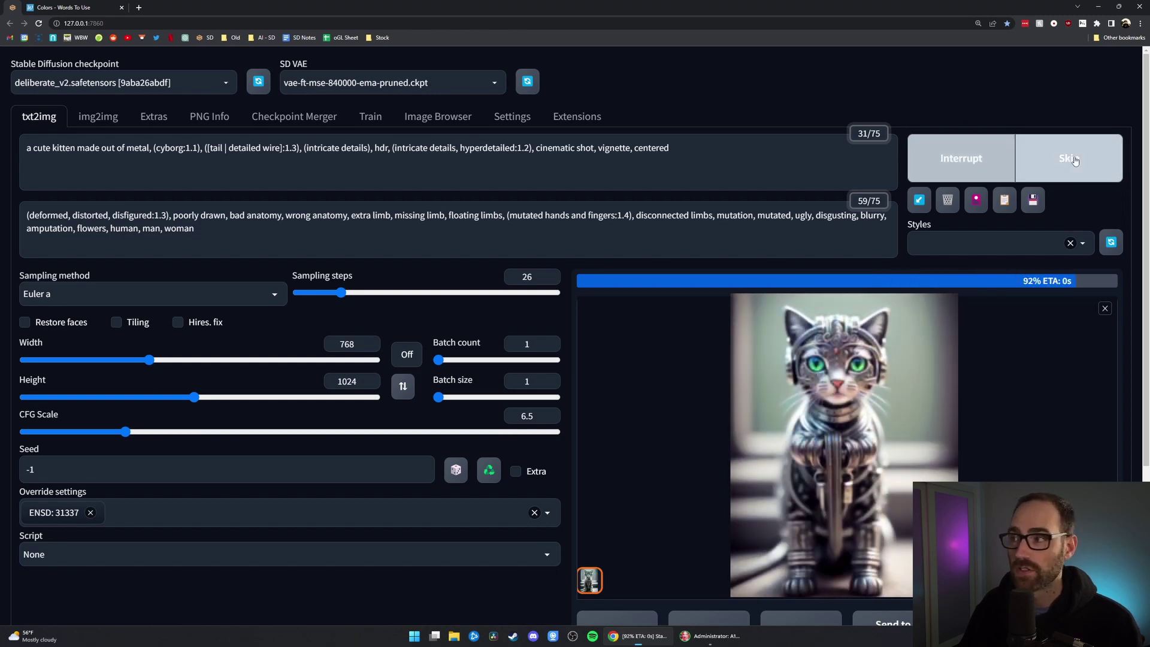
right_click(961, 158)
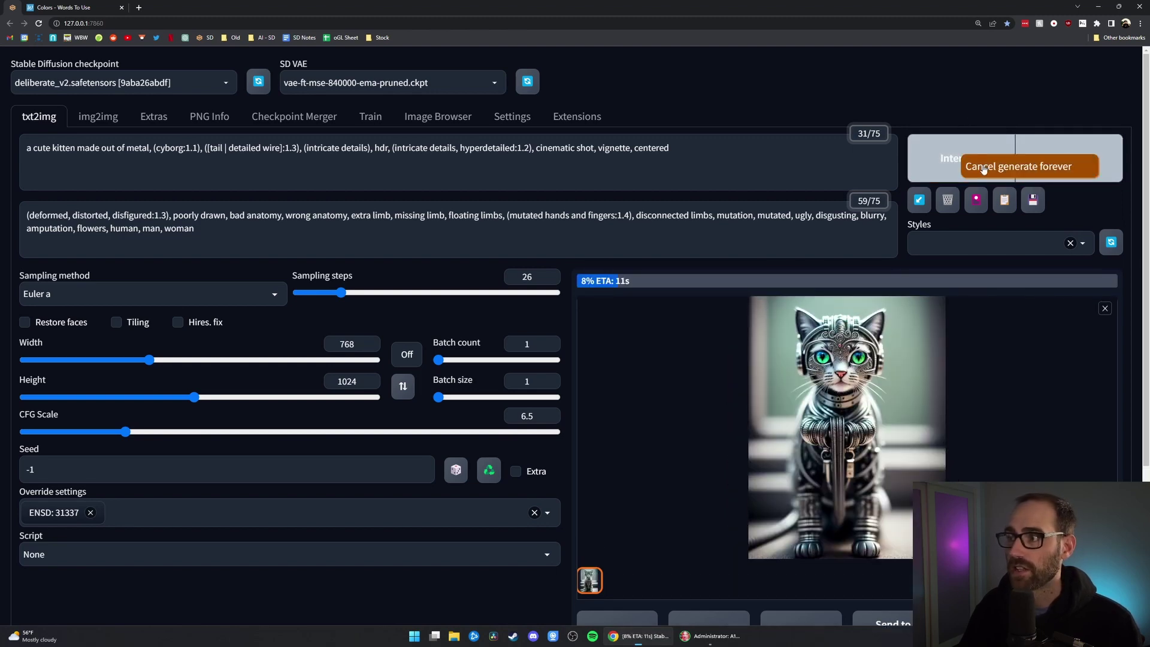
left_click(983, 168)
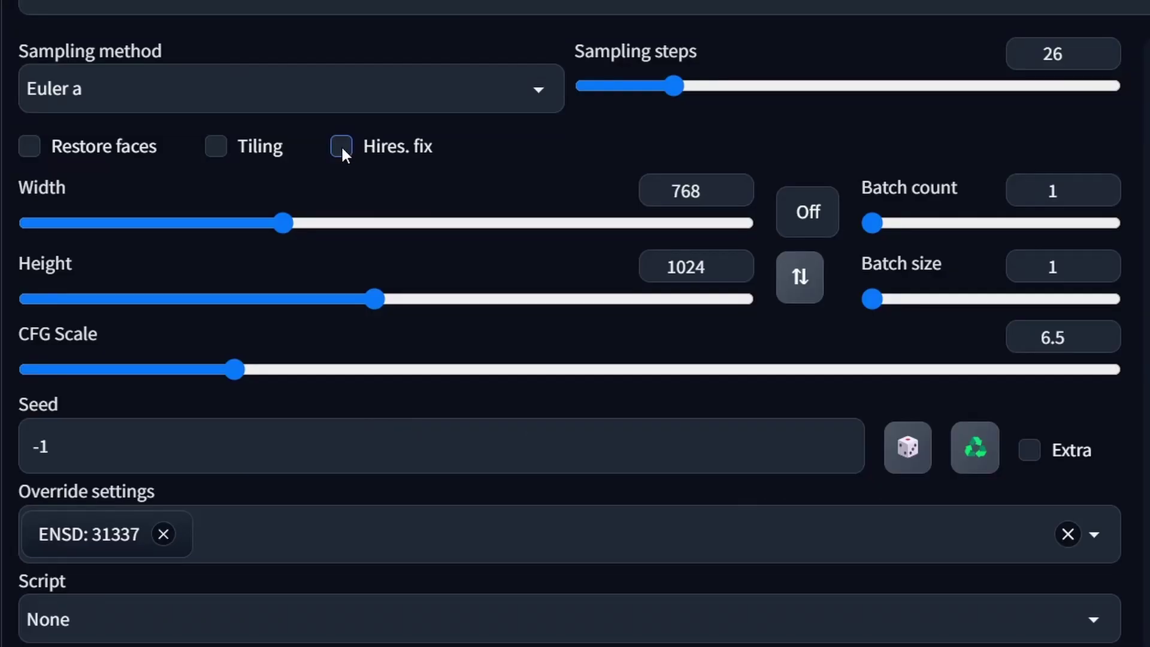
Step: Toggle Hires. fix, pick the 16:9 ratio, and set Width to 1144 so Height becomes 640
left_click(342, 150)
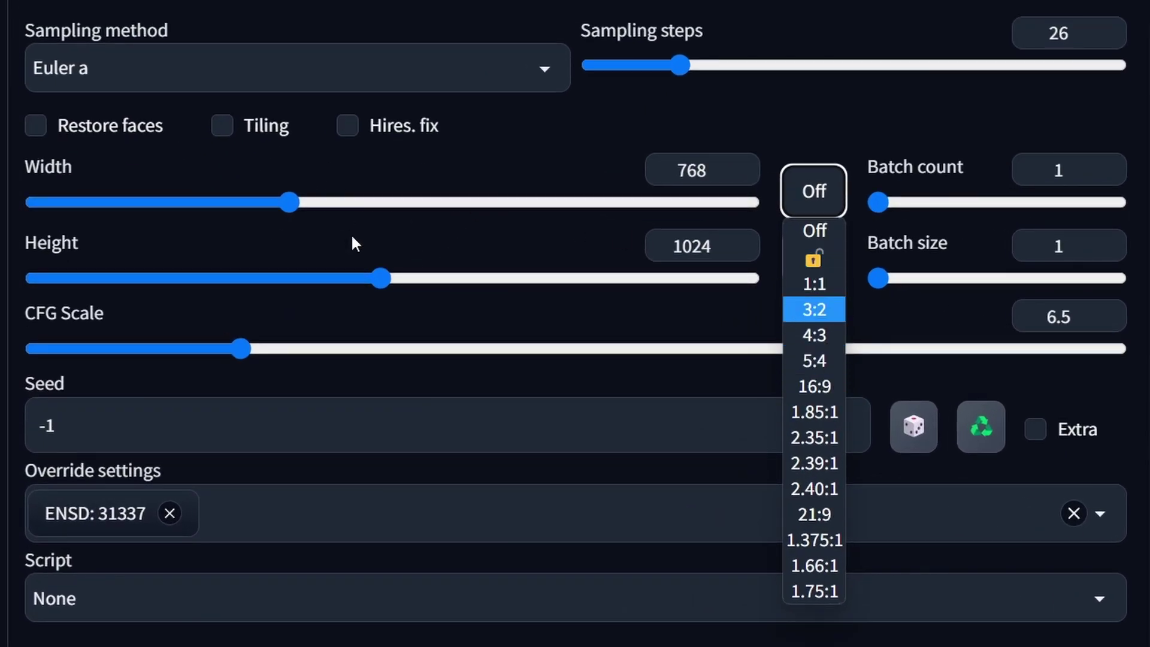
left_click(825, 387)
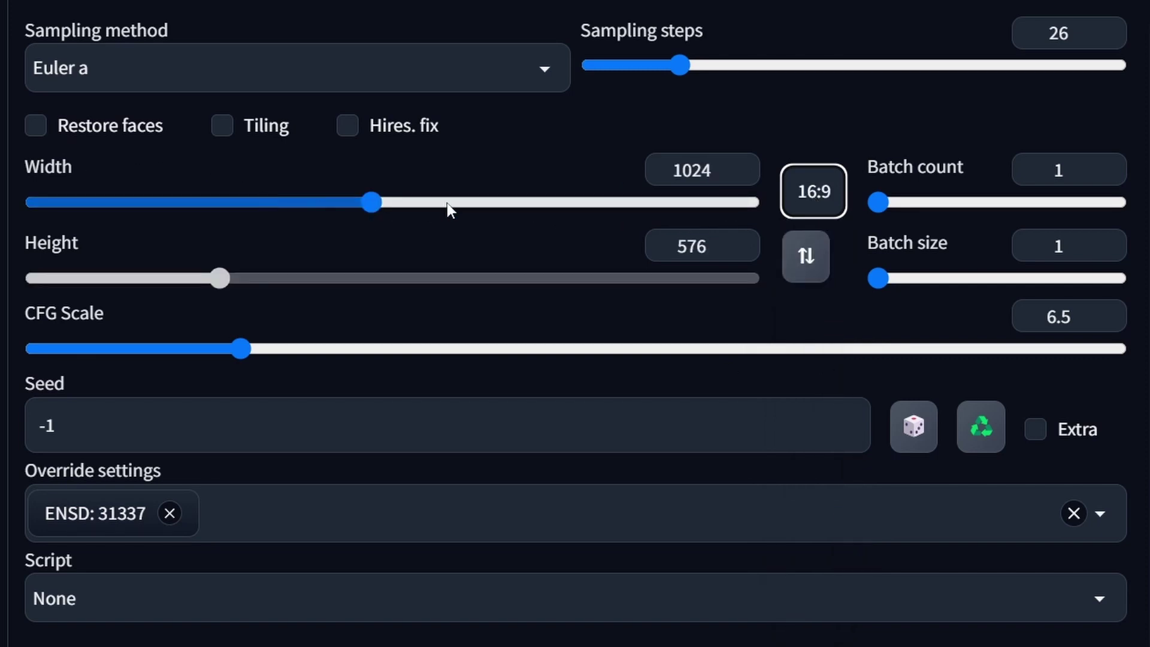
left_click_drag(372, 207, 418, 210)
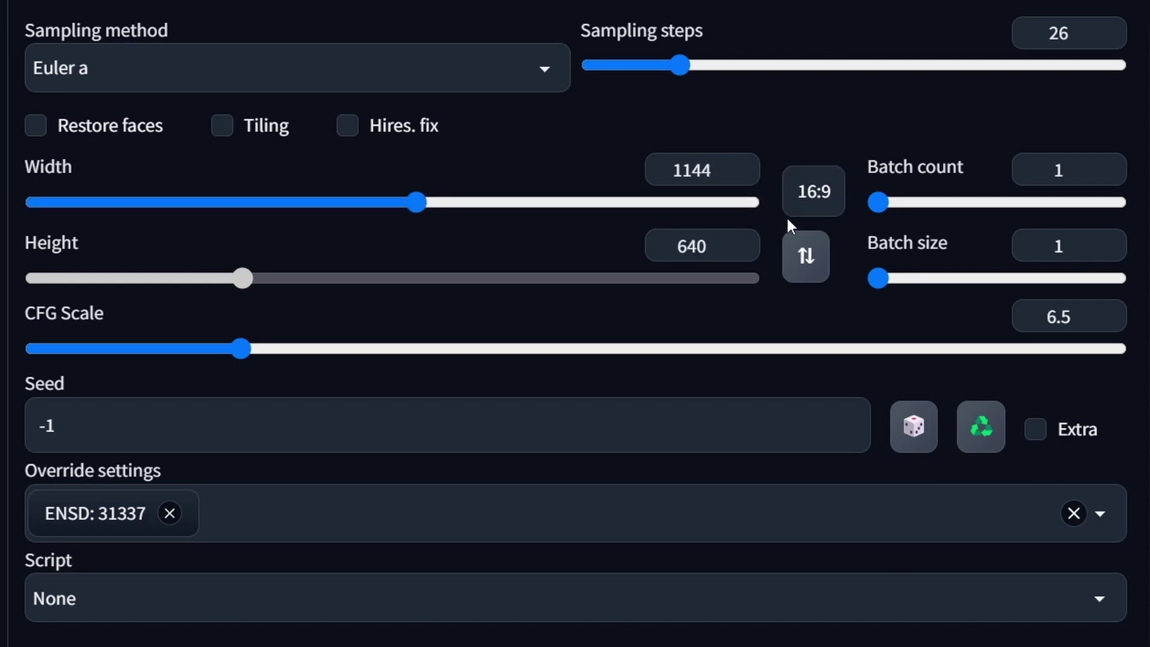
left_click(814, 190)
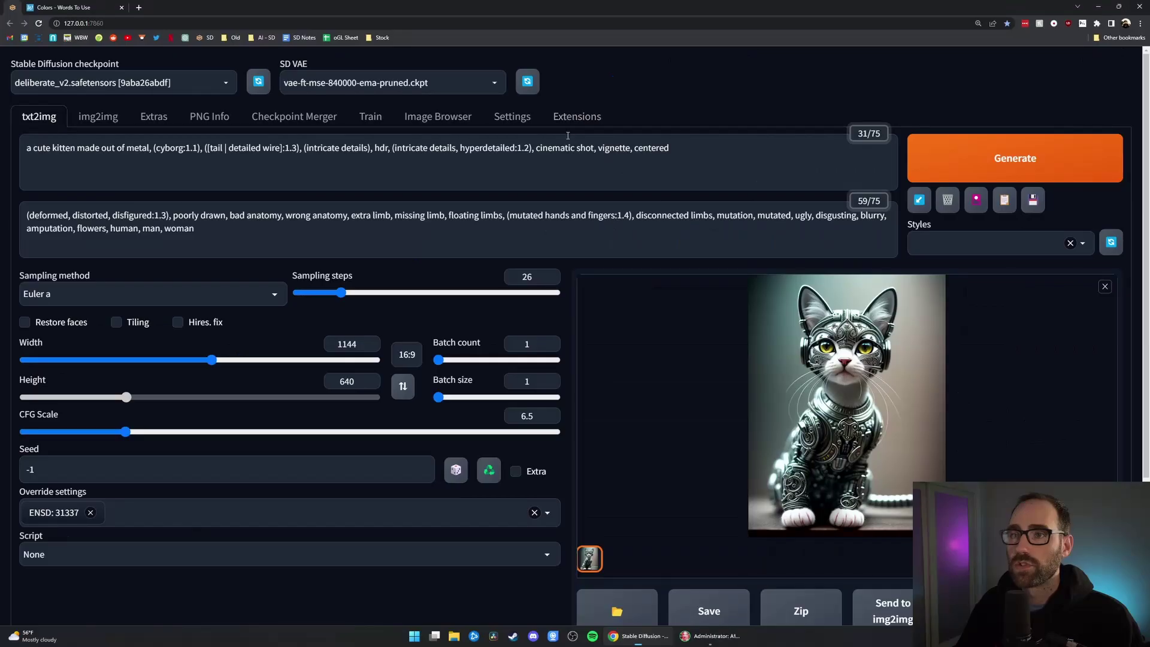
Step: Load the available extensions, search 'Aspect Ratio', then view the Installed extensions list
left_click(579, 118)
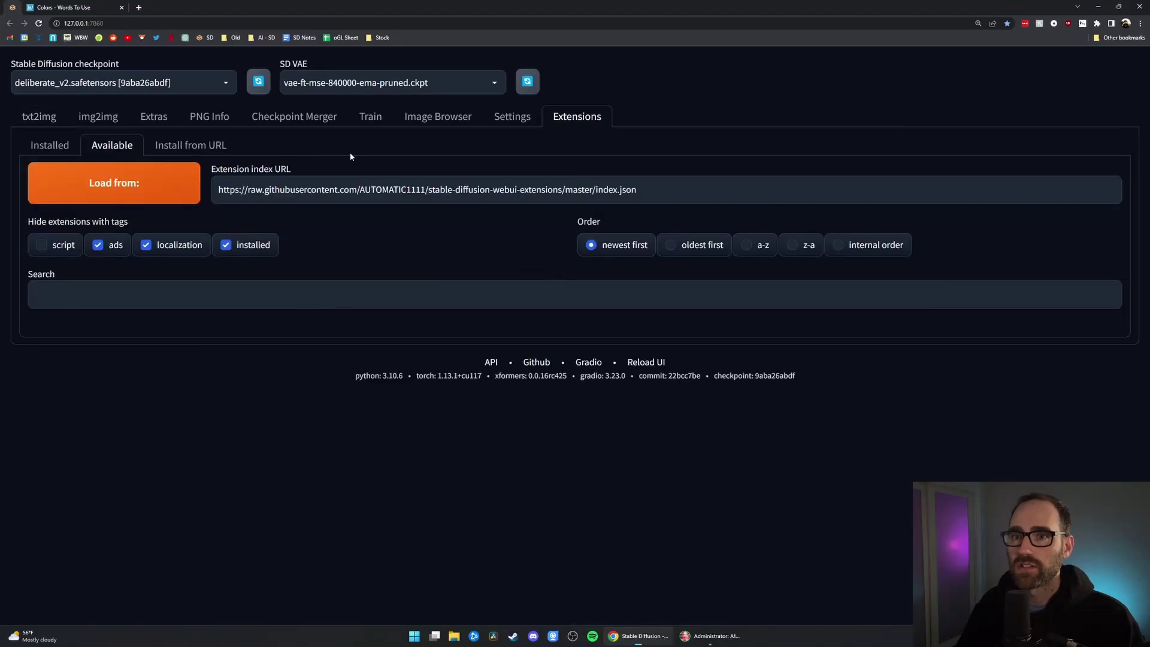
left_click(120, 189)
left_click(36, 345)
type("Aspect")
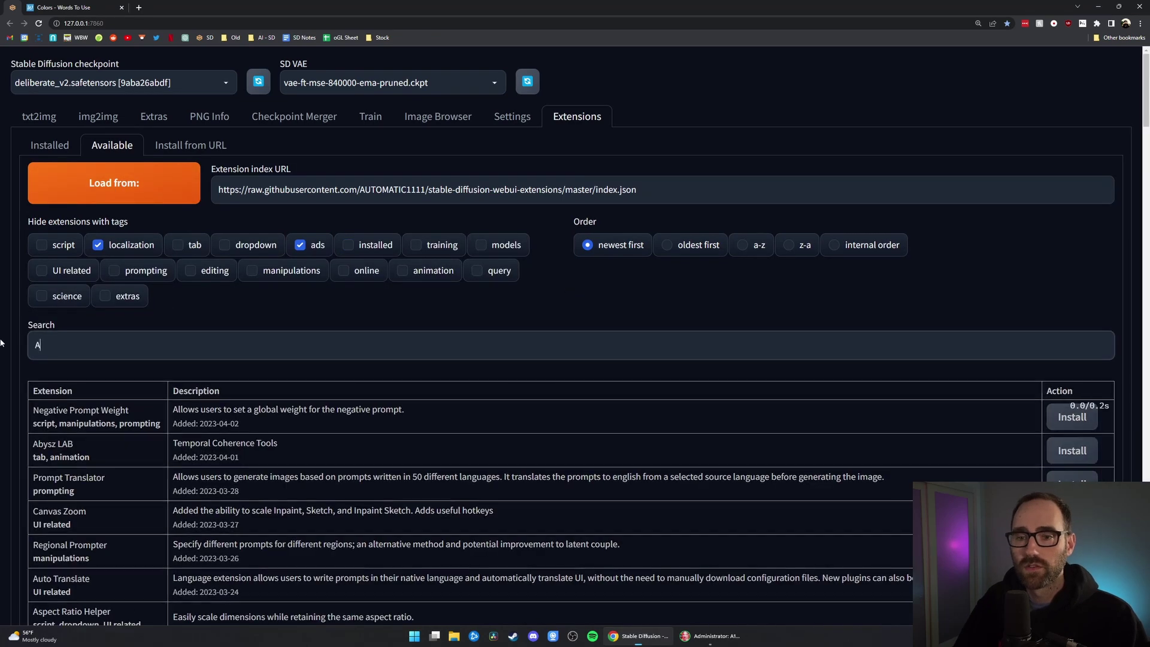
type(" Ratio")
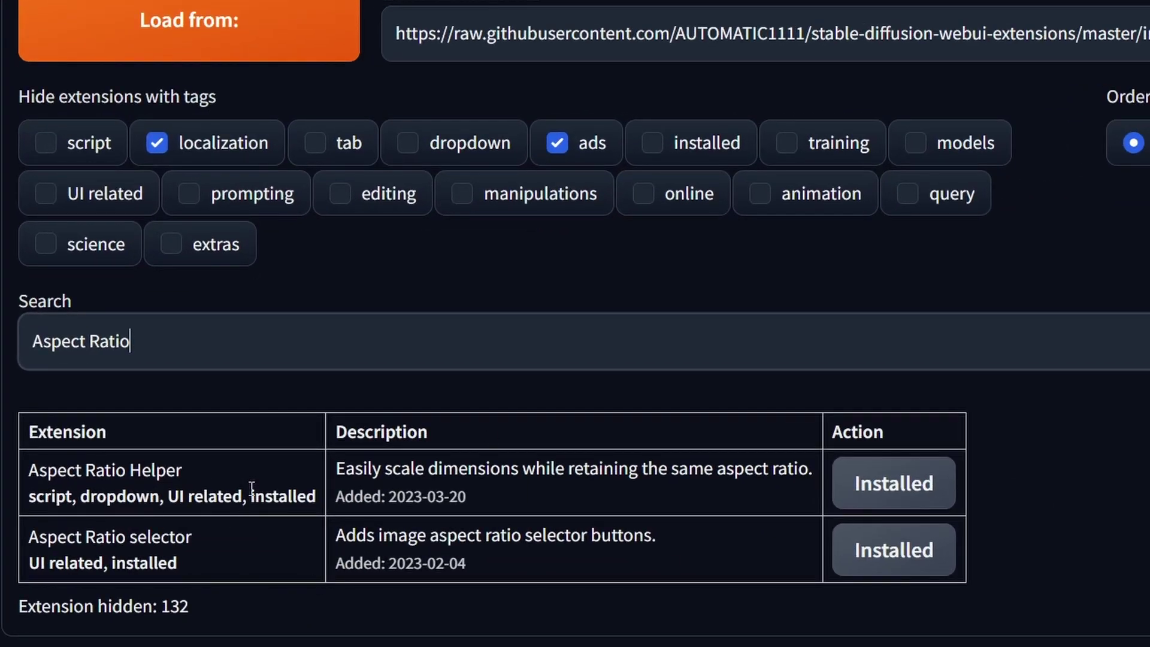
left_click(531, 546)
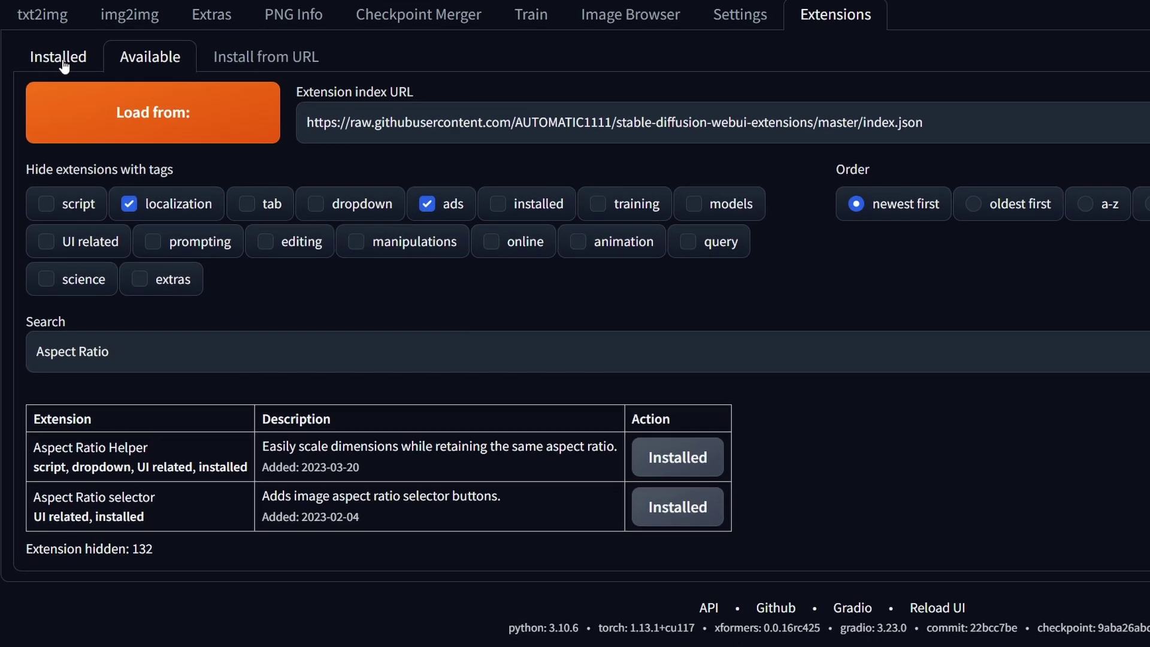
left_click(58, 0)
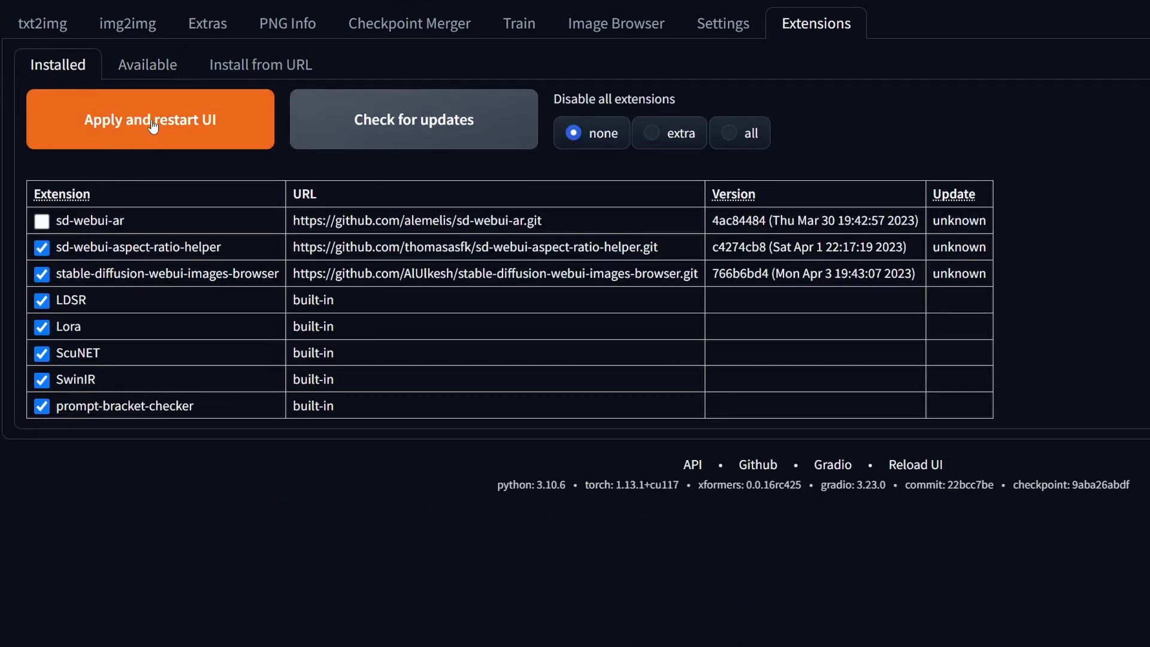
Step: Back in txt2img, lock the proportions, widen to 1176, and show the preset aspect-ratio list
left_click(58, 32)
left_click(567, 367)
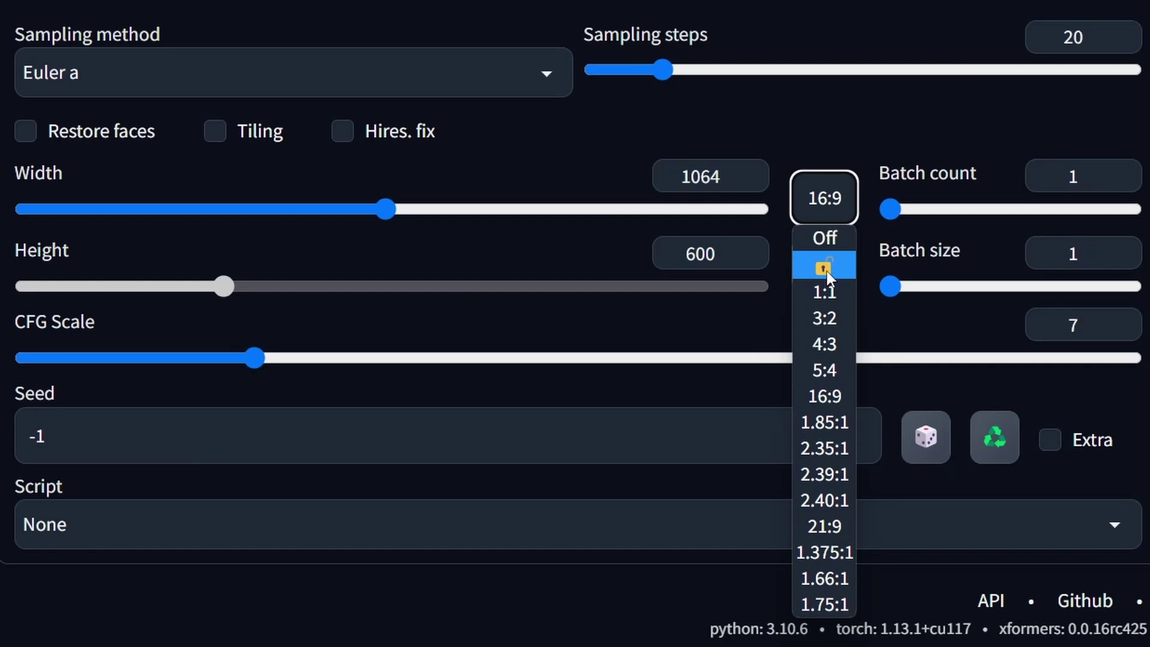
left_click(827, 271)
left_click_drag(393, 207, 366, 205)
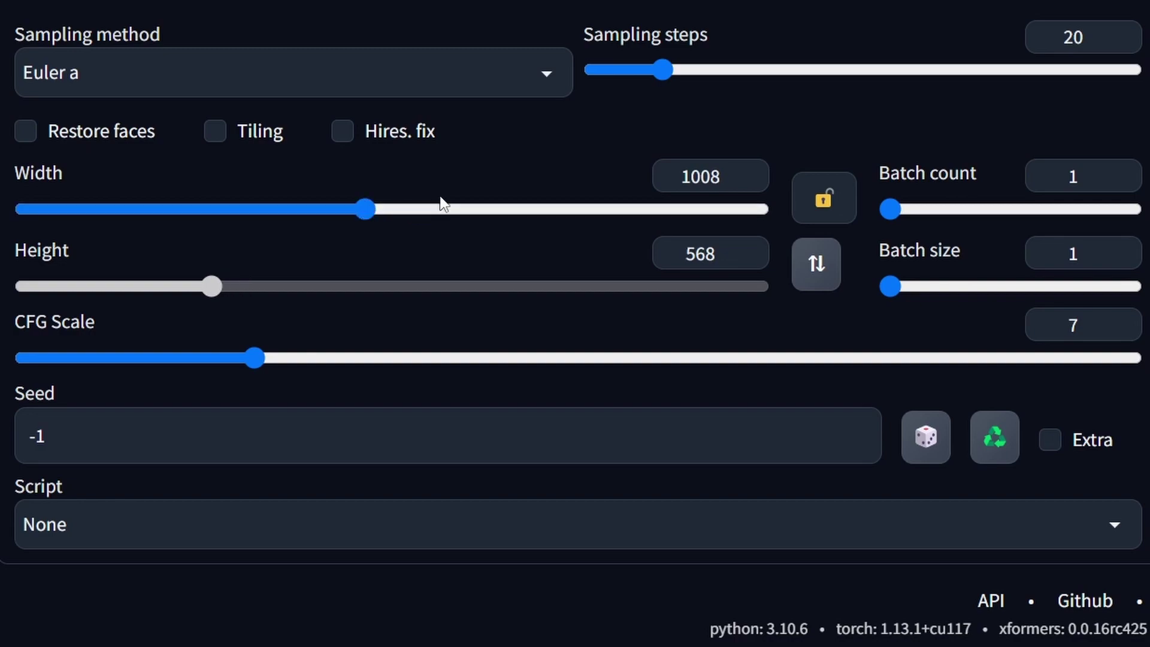
left_click(825, 197)
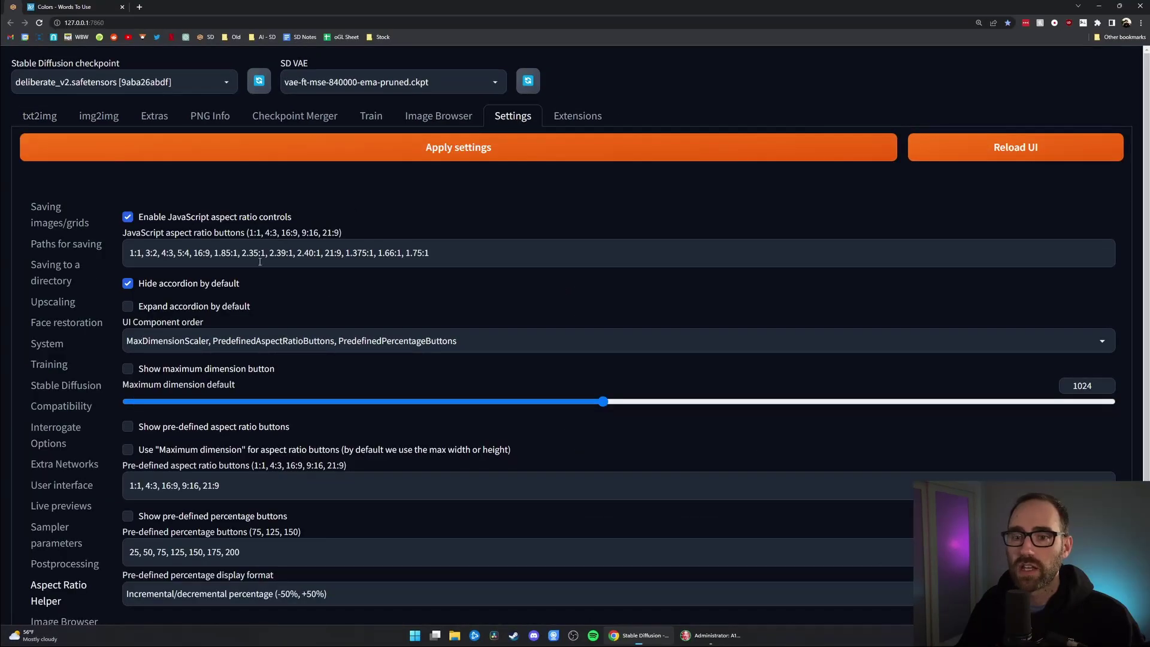
Step: Review the Aspect Ratio Helper settings and select its list of ratio presets
scroll(66, 479, "down", 2)
scroll(136, 496, "up", 2)
left_click_drag(432, 253, 127, 258)
left_click(463, 248)
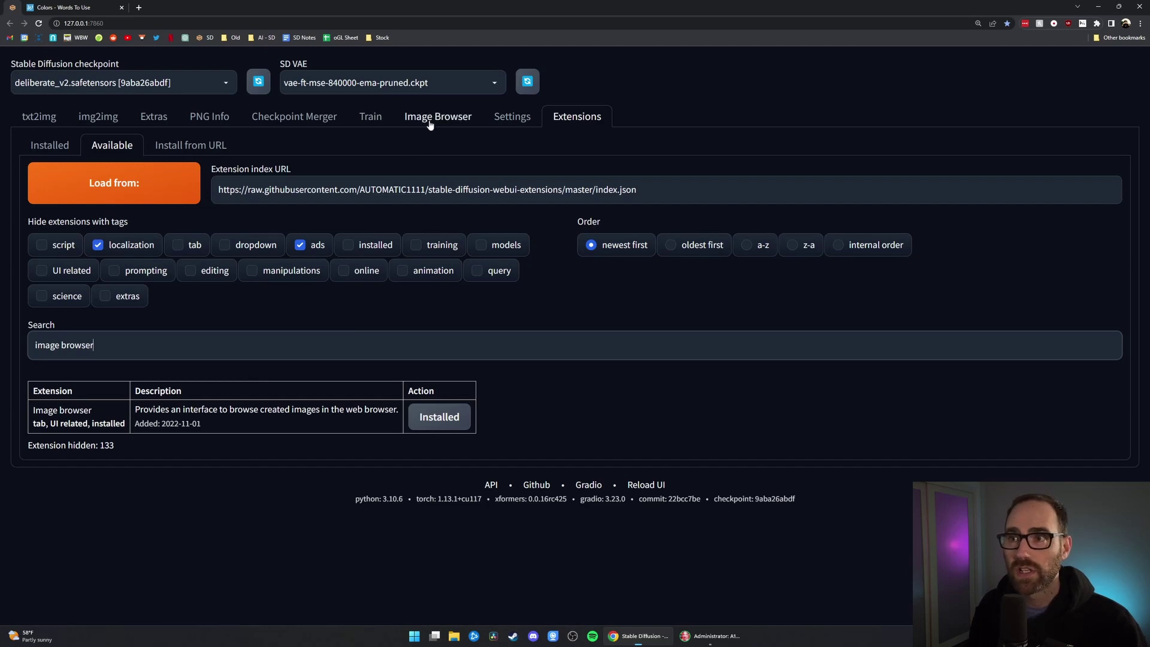
Step: Open the Image Browser gallery and select the silver metal kitten image
left_click(437, 118)
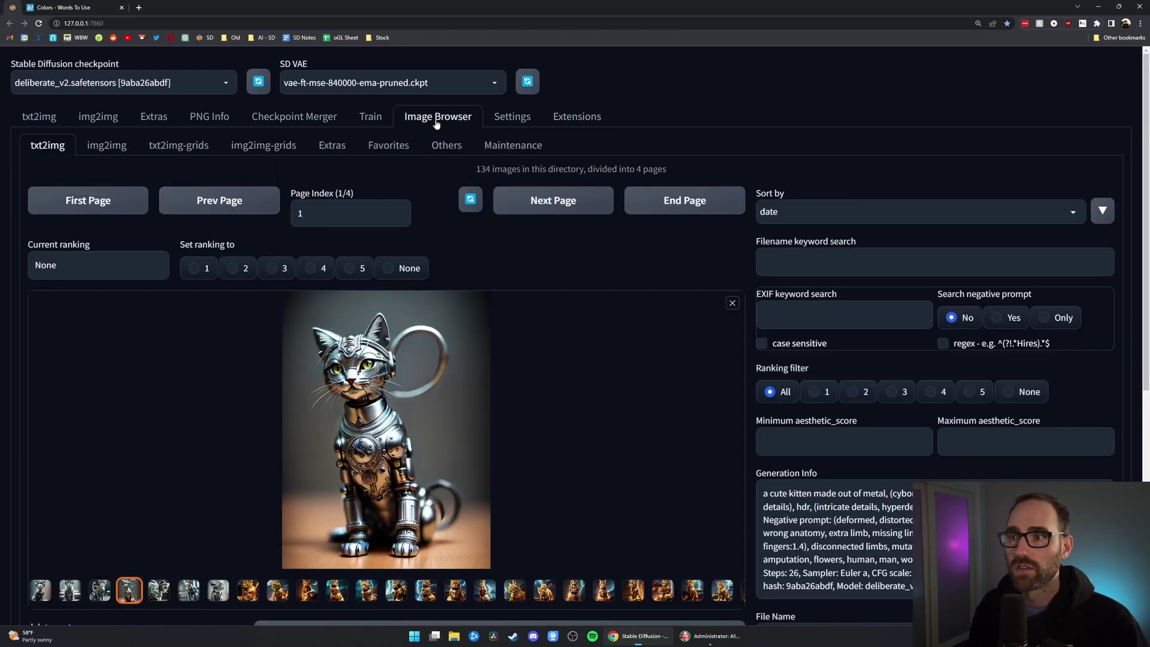
key("Escape")
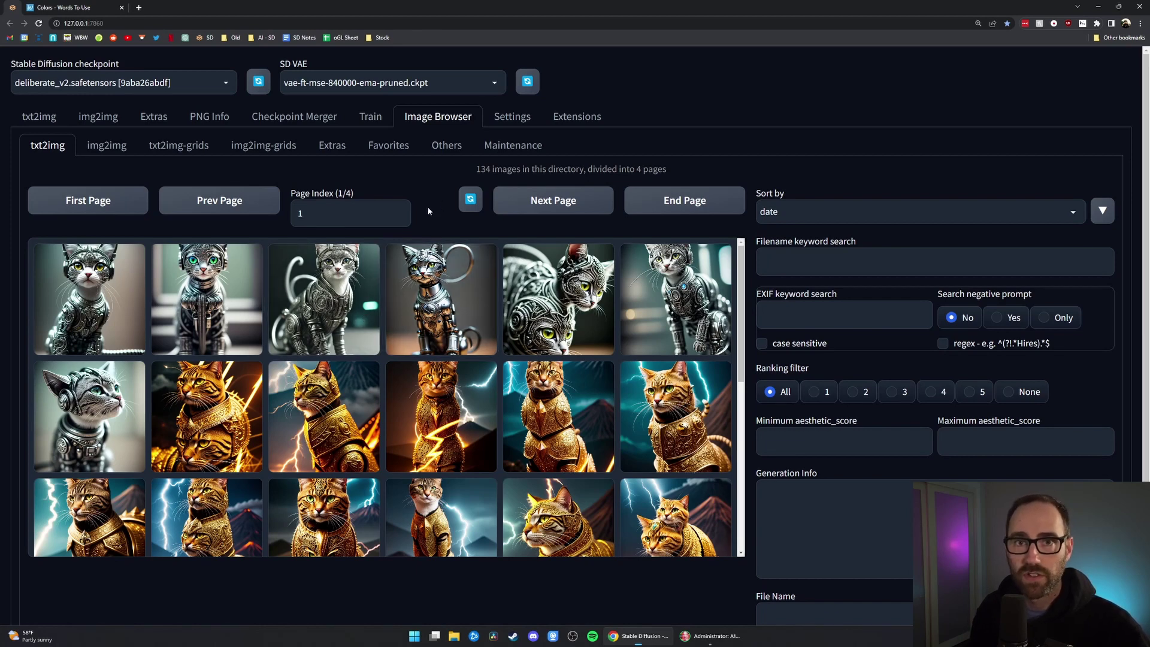
left_click(434, 301)
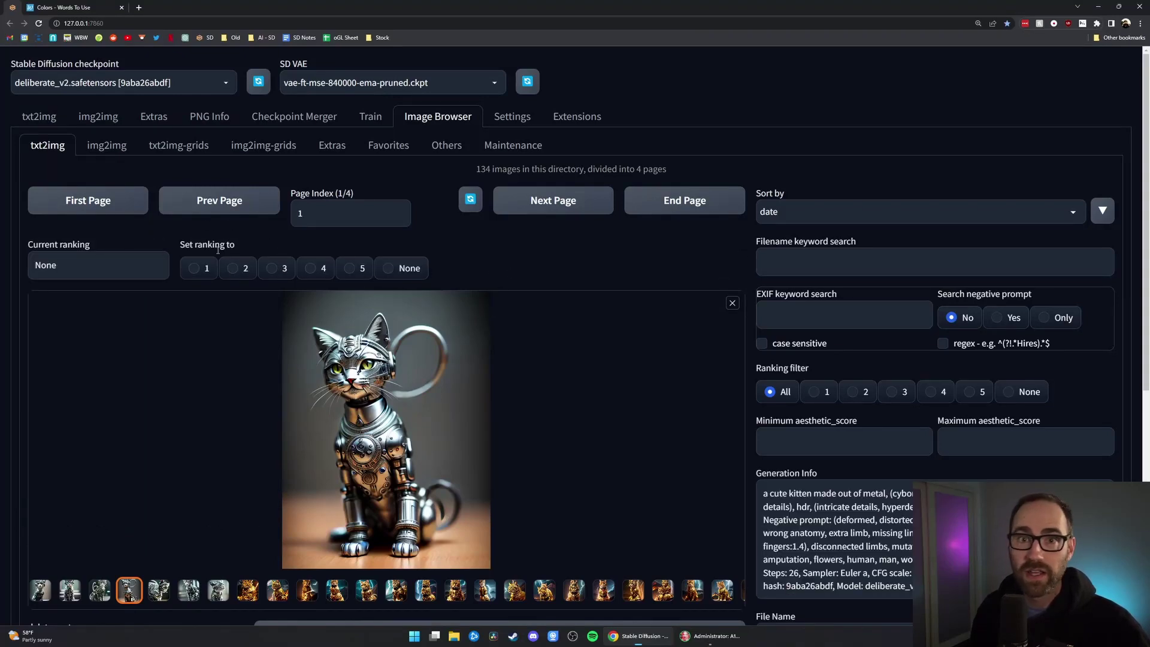
Step: Rank the kitten image 5 and move it into favorites
left_click(352, 267)
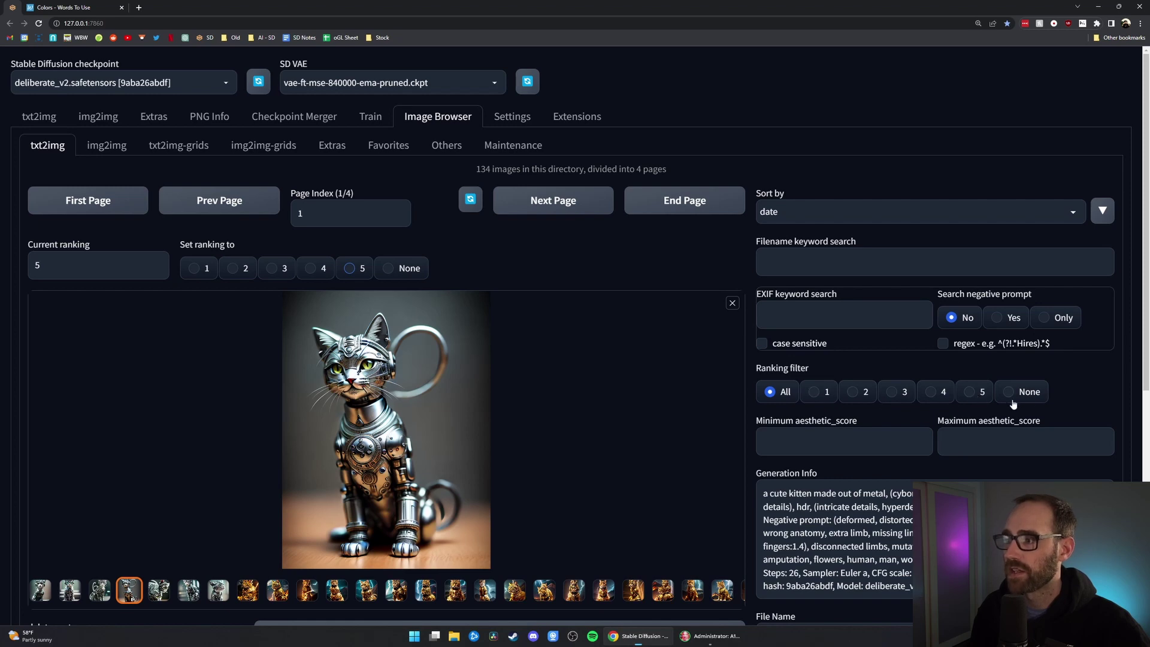
scroll(873, 394, "down", 3)
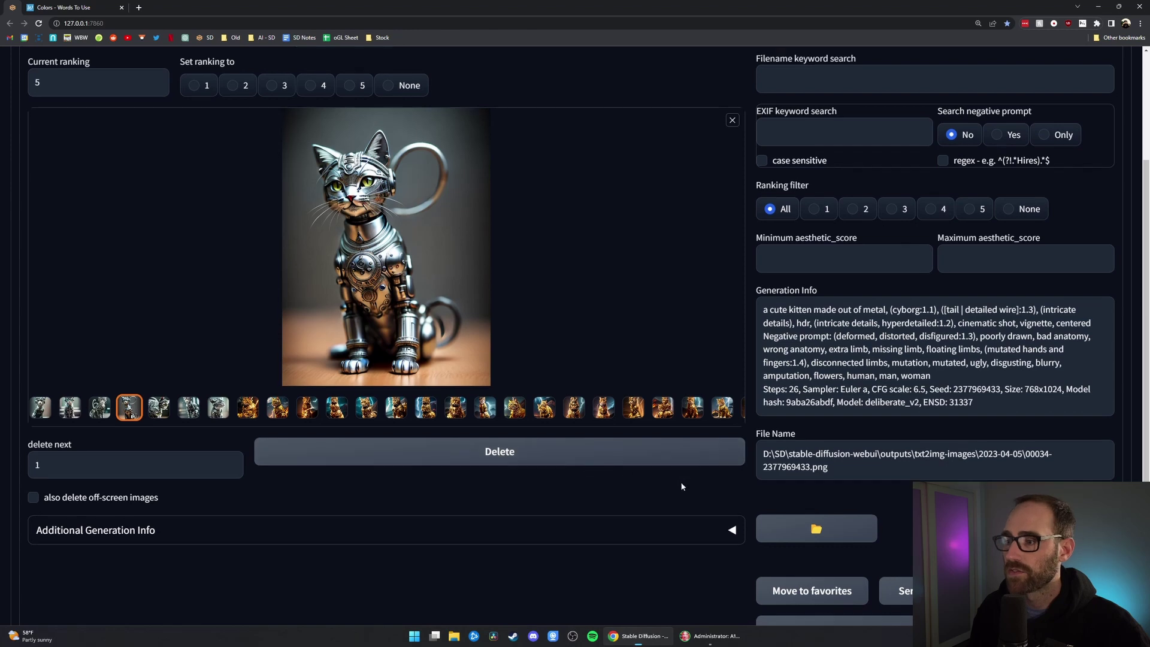
scroll(680, 483, "down", 3)
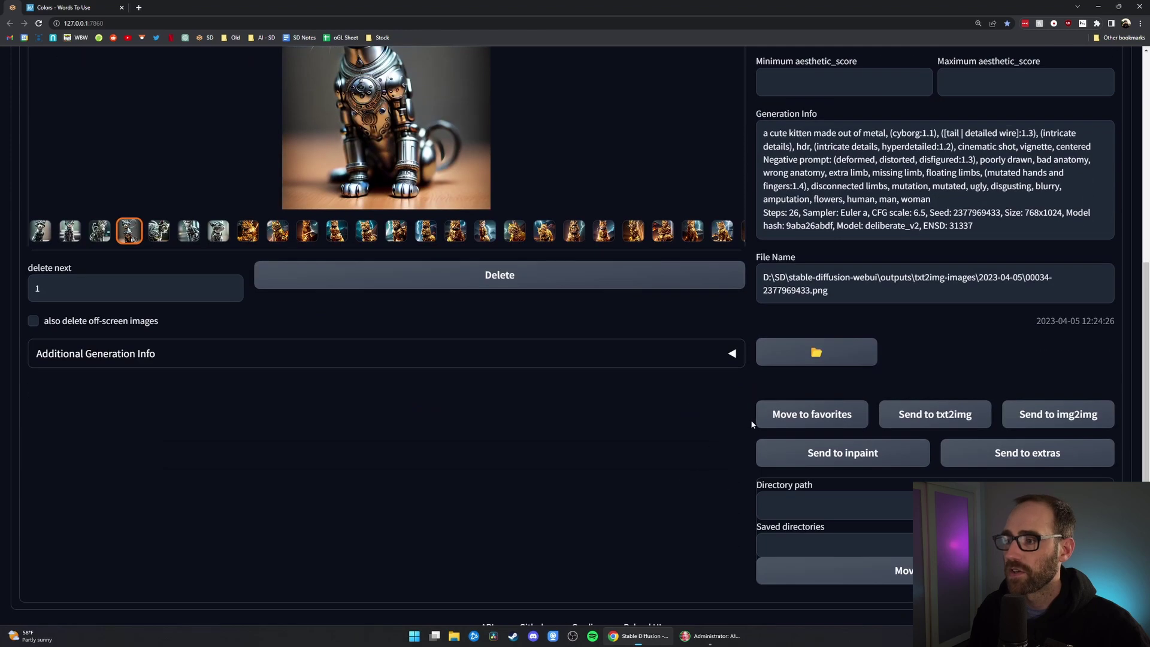
left_click(793, 416)
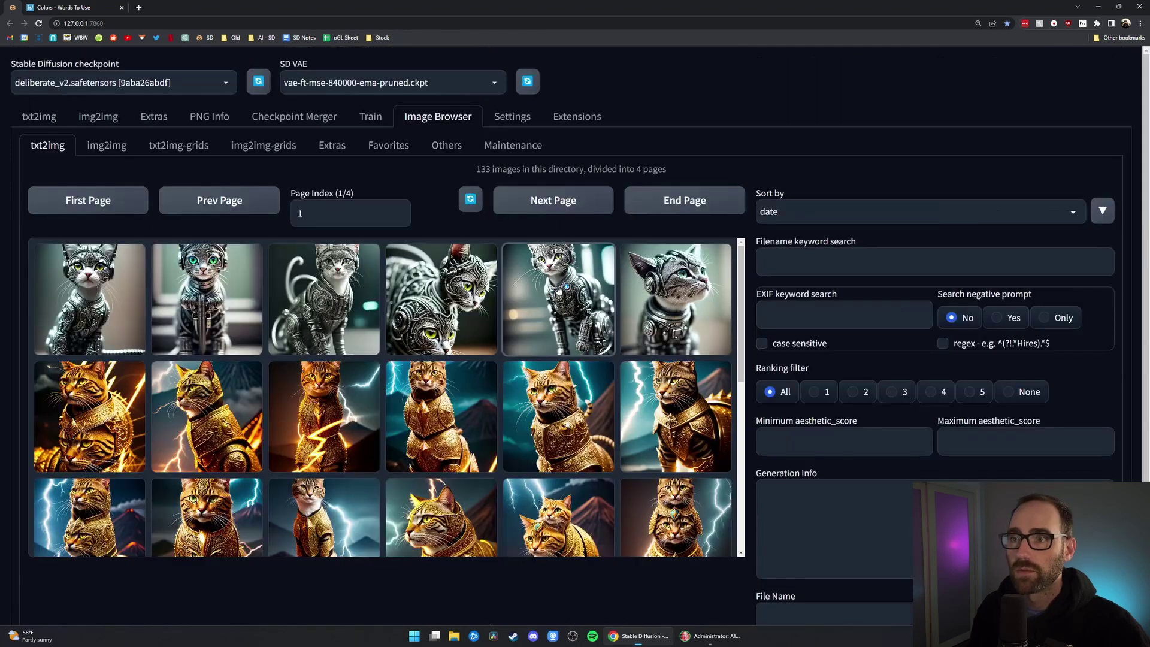
Step: Refresh the Favorites gallery, run an EXIF keyword search for 'kitten', then return to the txt2img gallery
left_click(388, 148)
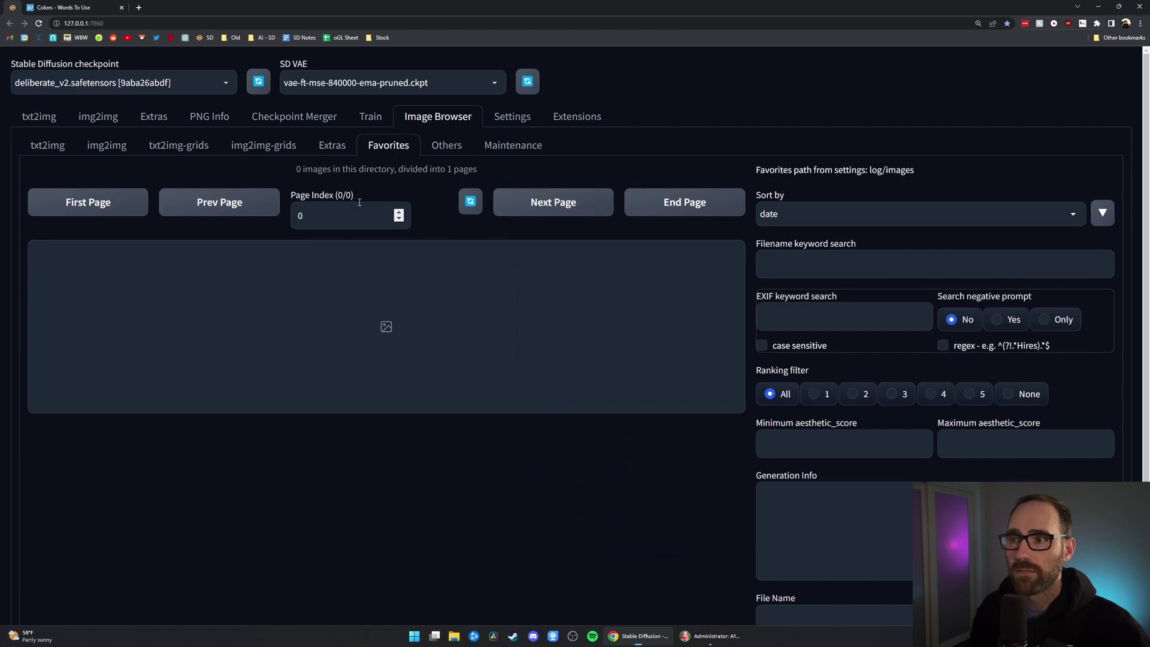
left_click(470, 201)
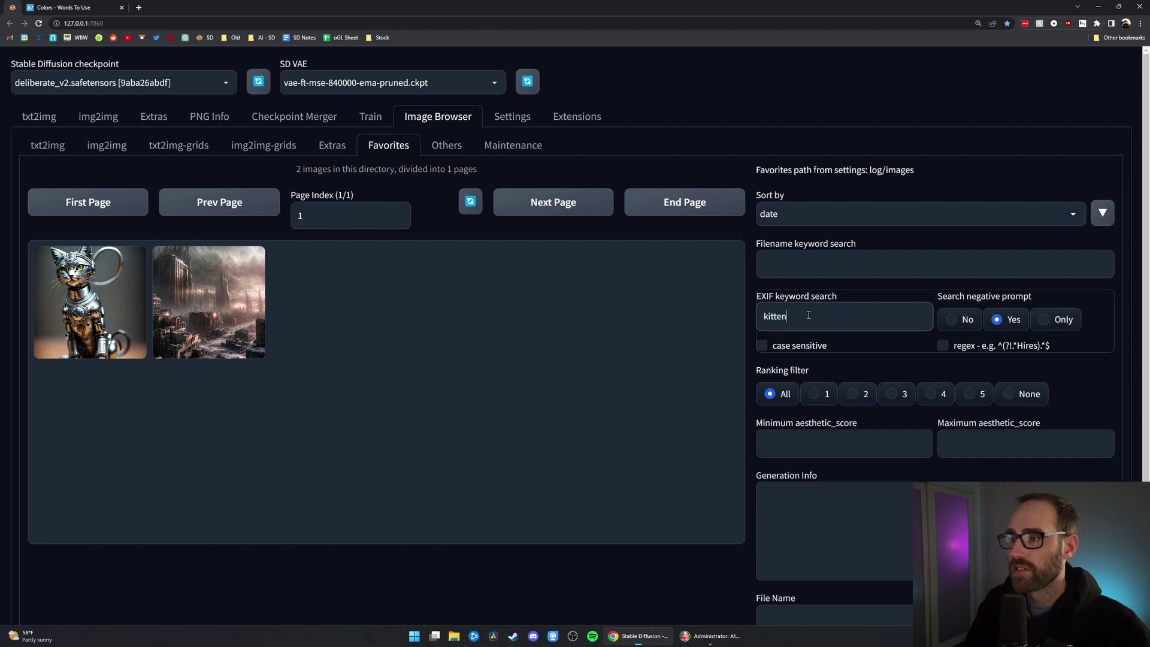
key("Return")
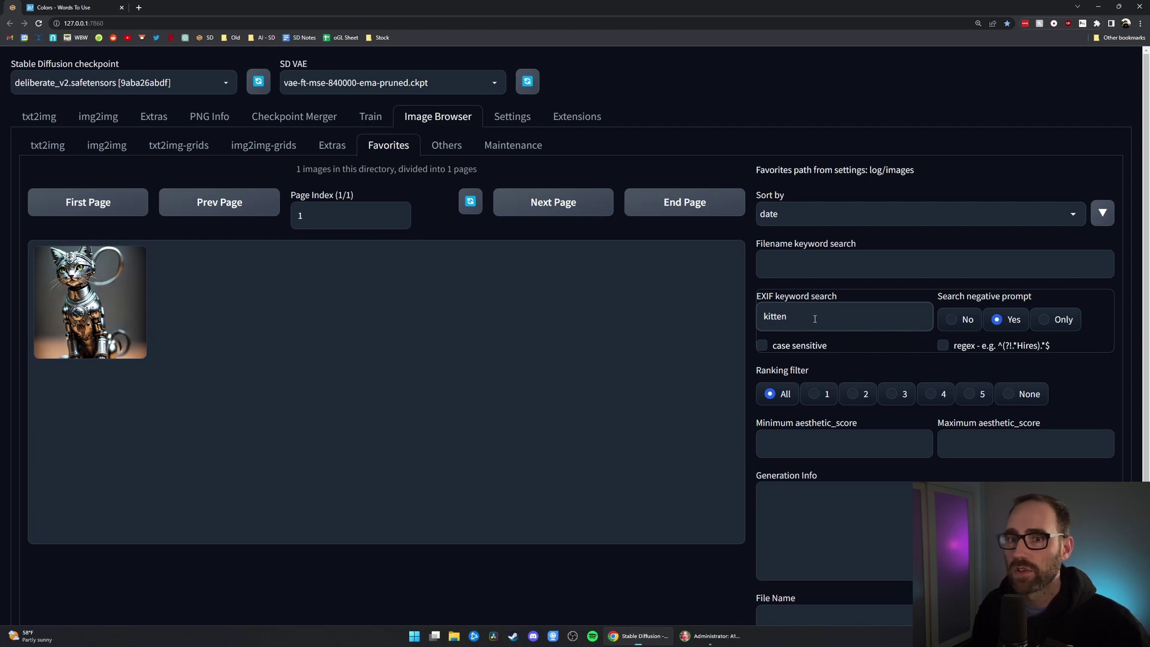
left_click(46, 148)
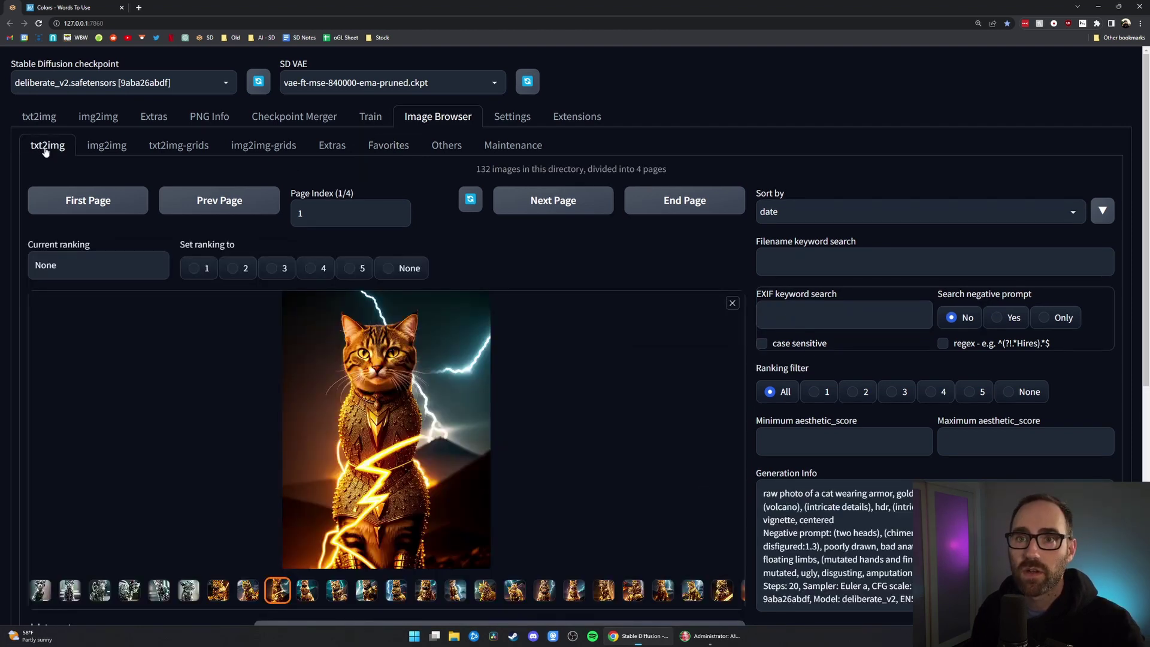
left_click(99, 153)
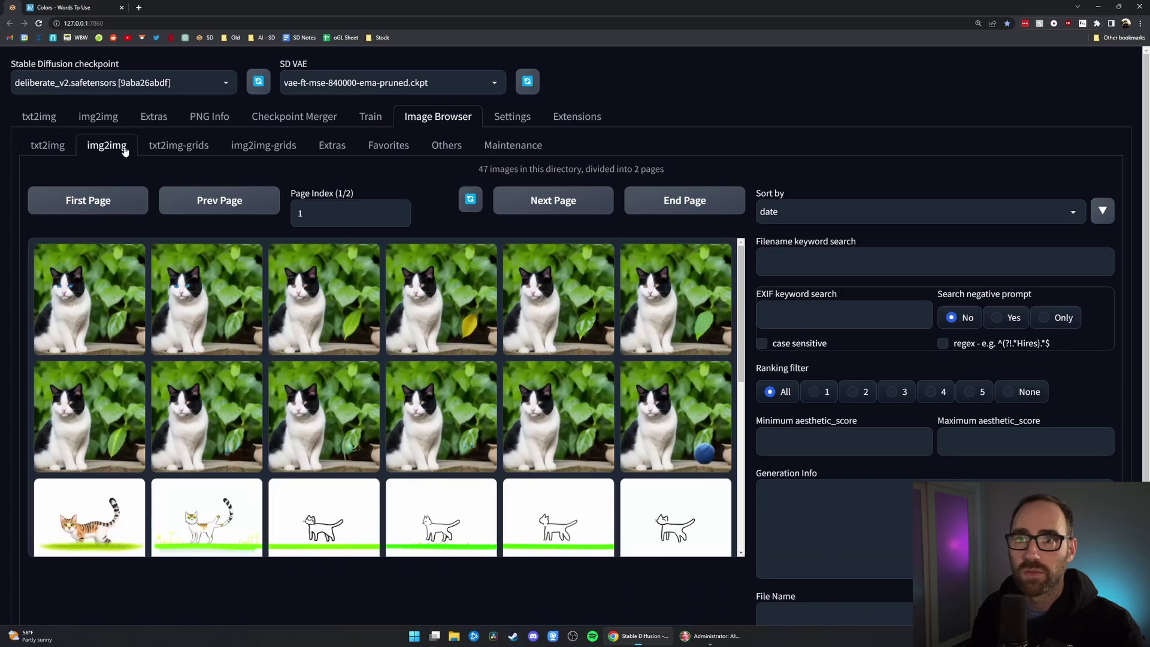
left_click(47, 146)
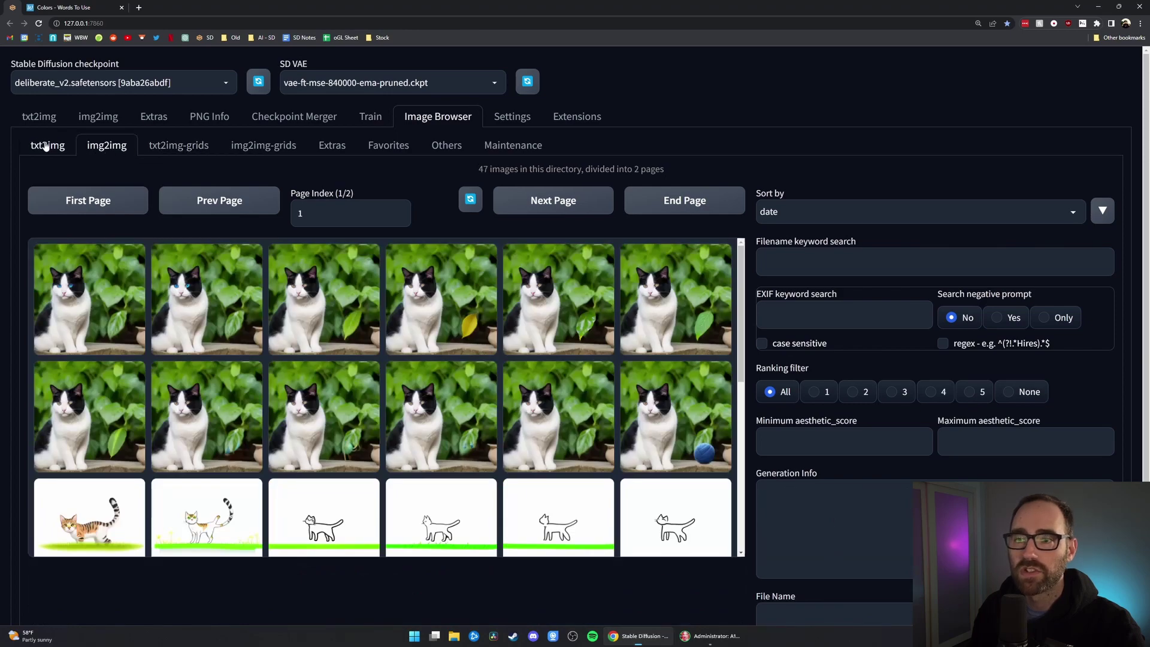
scroll(795, 342, "down", 7)
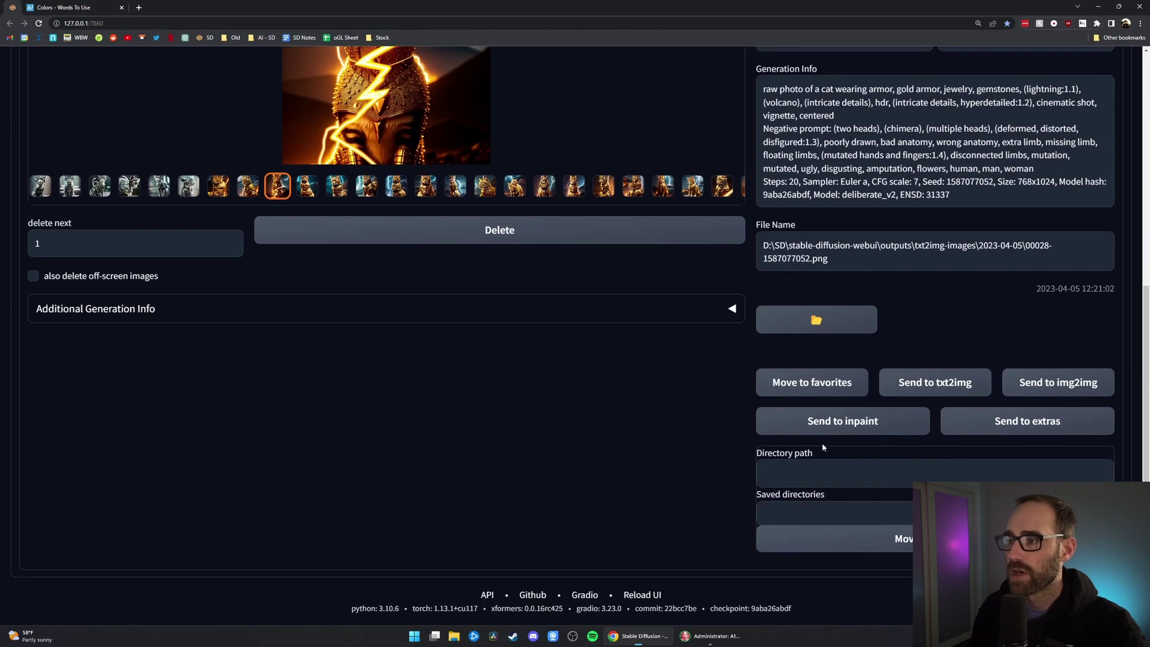